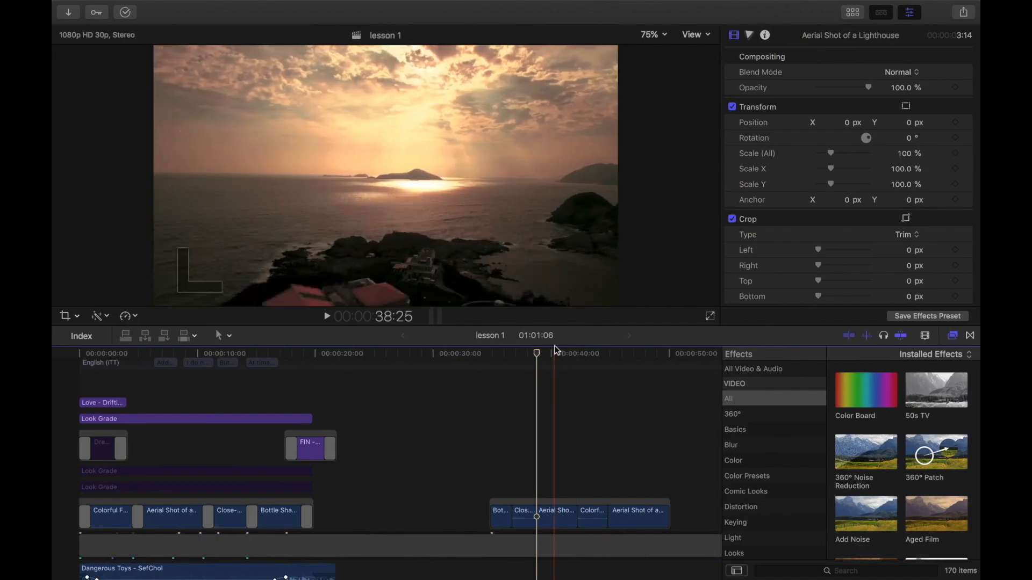
Step: Lengthen the Colorful Ferris Wheel in Motion clip in the second storyline group to about 16:10 by extending its edge
drag(536, 366, 590, 398)
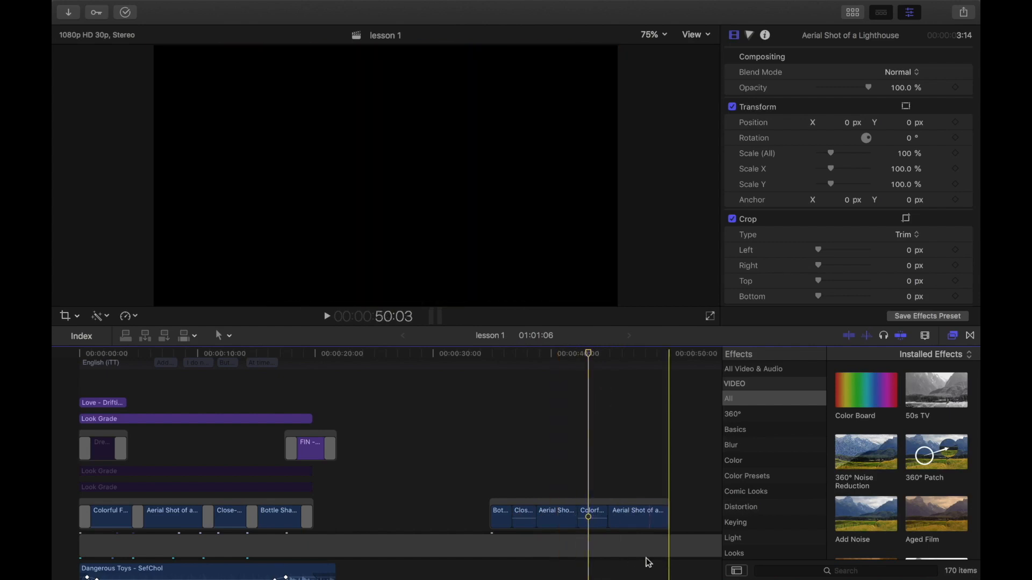
drag(593, 501, 635, 510)
click(480, 353)
click(481, 357)
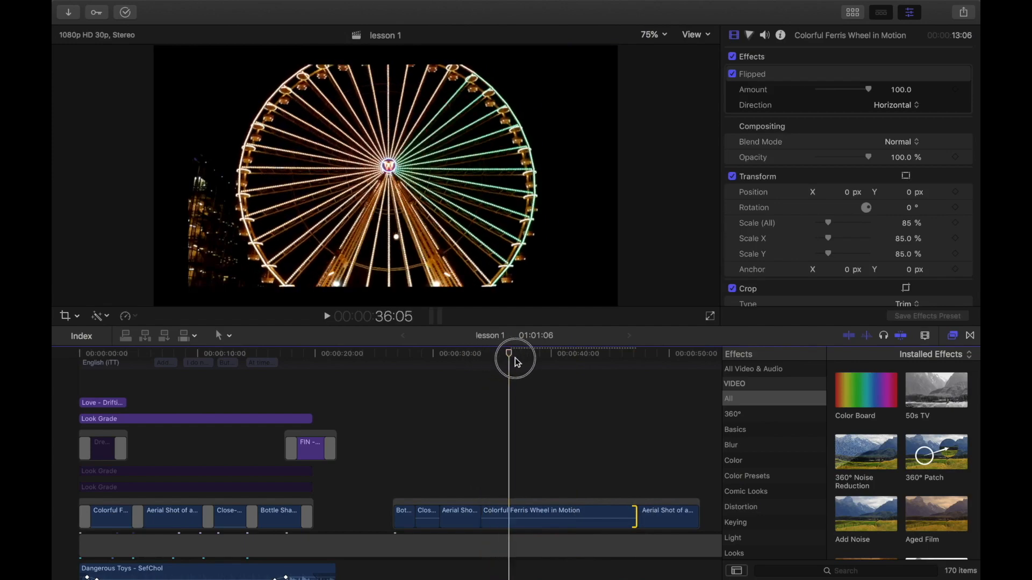
click(497, 517)
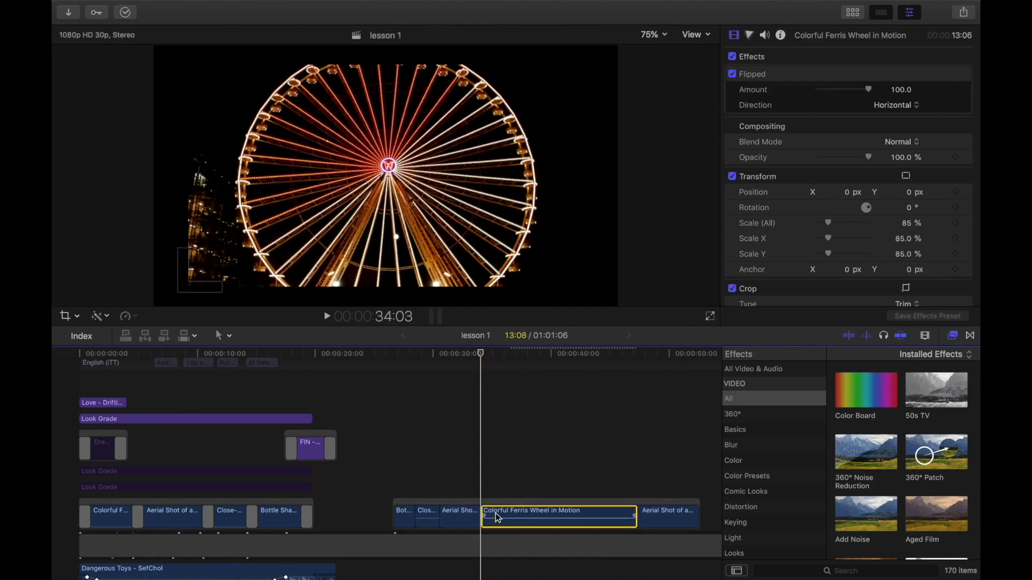
click(520, 355)
drag(520, 354, 487, 365)
drag(611, 500, 641, 511)
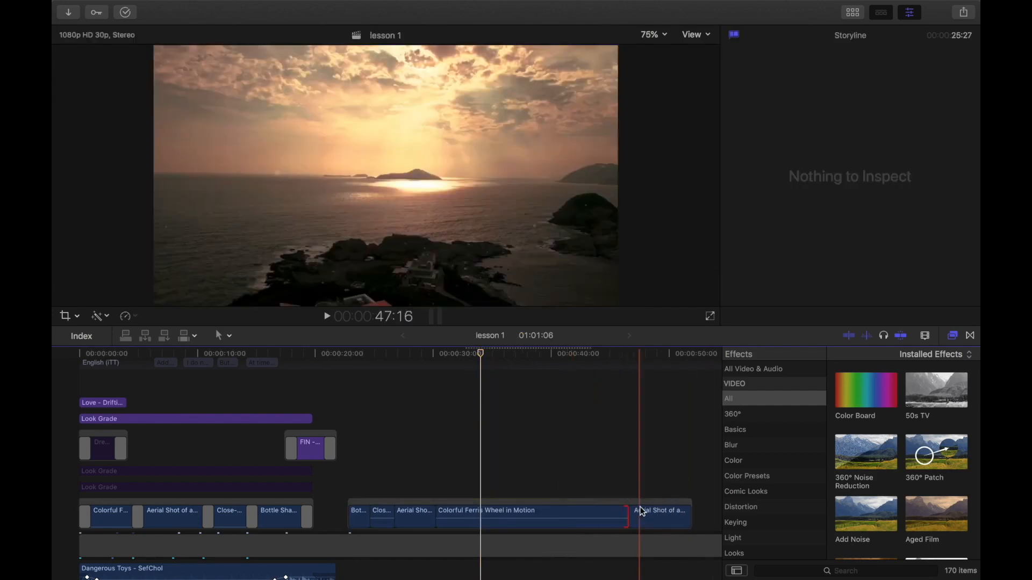
Step: Add a Scale (All) keyframe at 85% on the first frame of the lengthened Ferris wheel clip
click(444, 514)
drag(479, 354, 436, 358)
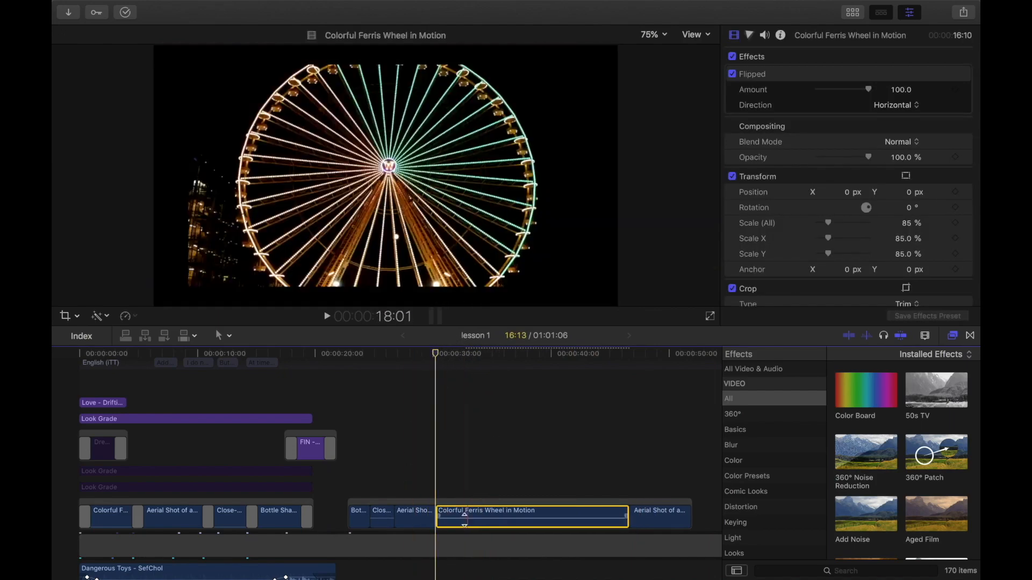
click(455, 510)
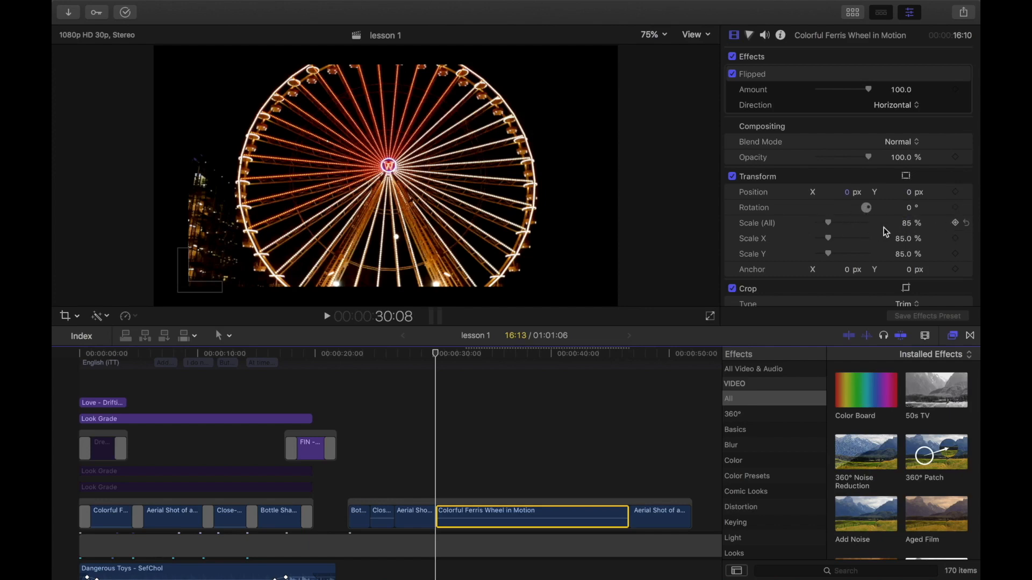
click(956, 223)
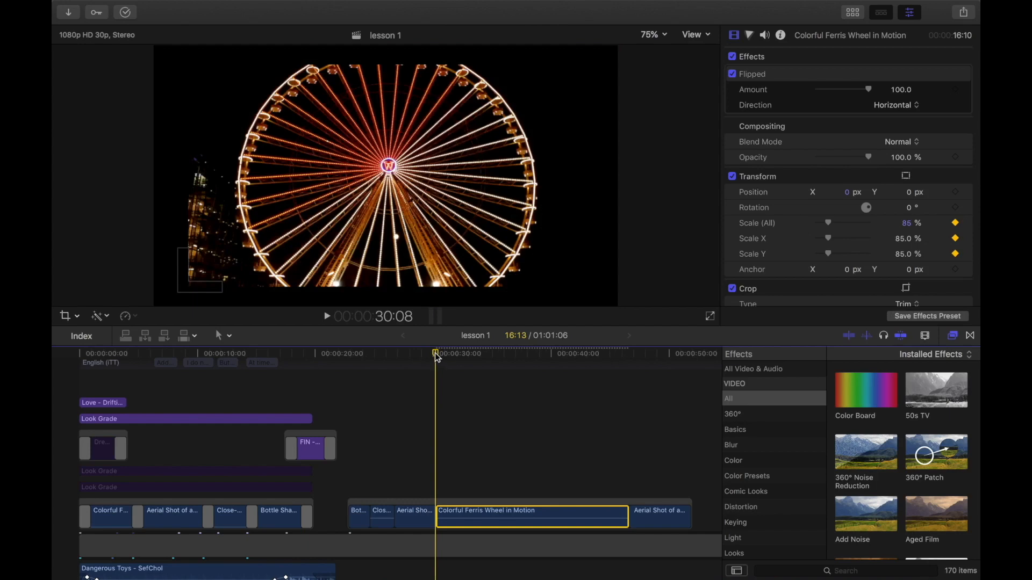
Step: Set Scale (All) to 276% on the last frame of the Ferris wheel clip for a zoom-in animation
click(436, 357)
drag(437, 356, 626, 382)
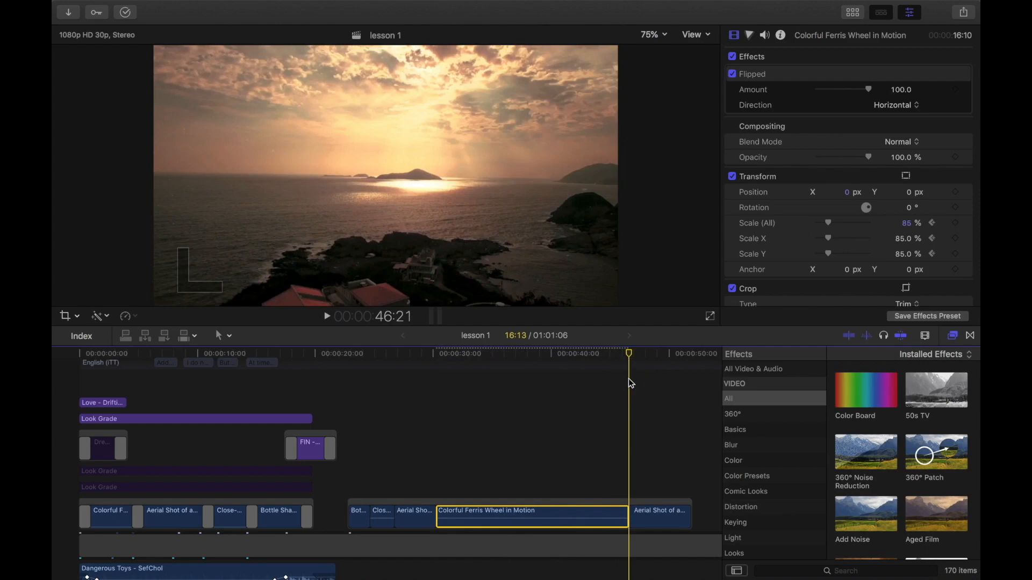
key(Left)
key(Right)
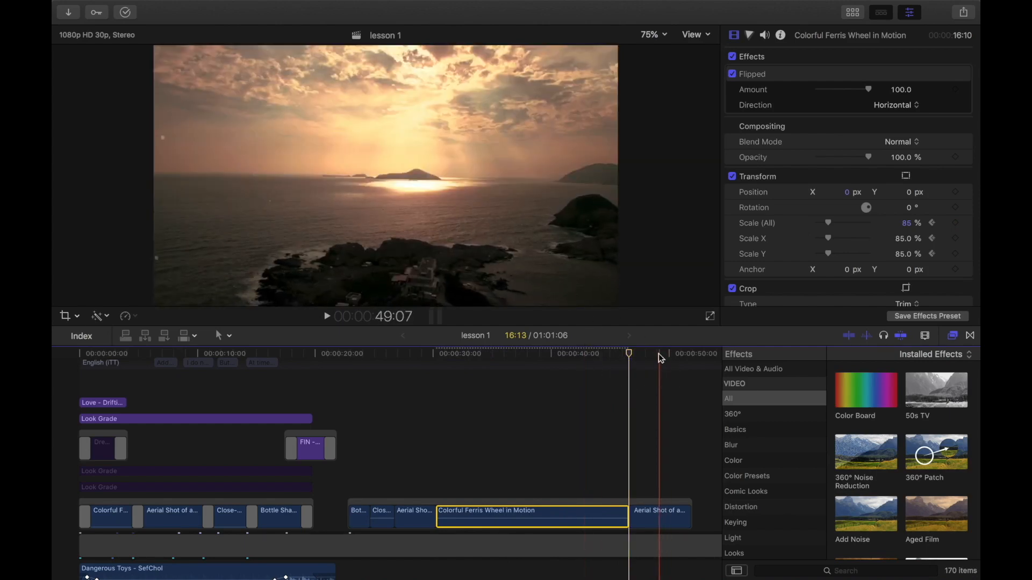
key(Left)
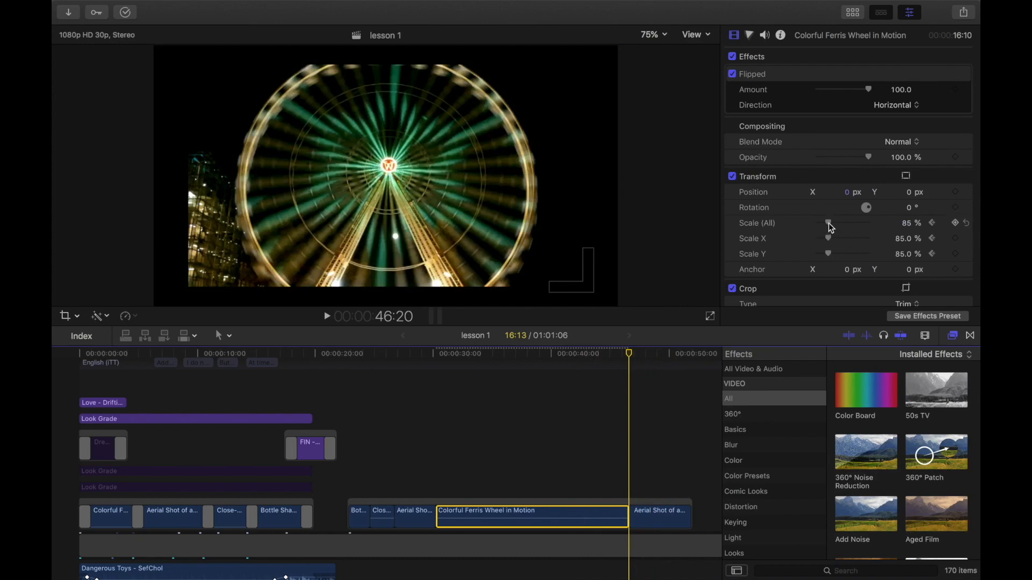
drag(831, 226, 855, 233)
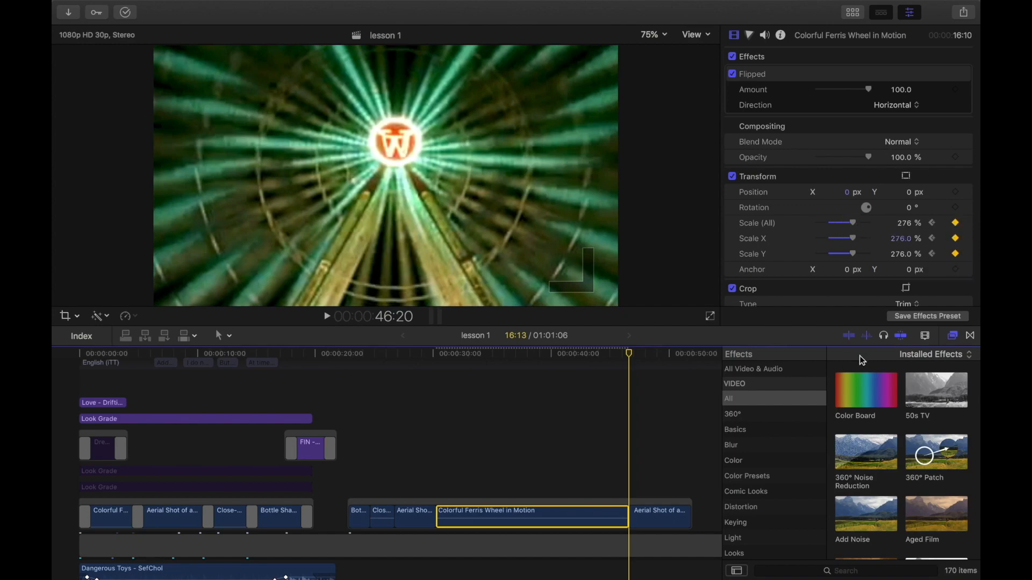
Step: Play the Ferris wheel clip from its first frame to check the zoom animation
click(630, 358)
drag(631, 362, 444, 388)
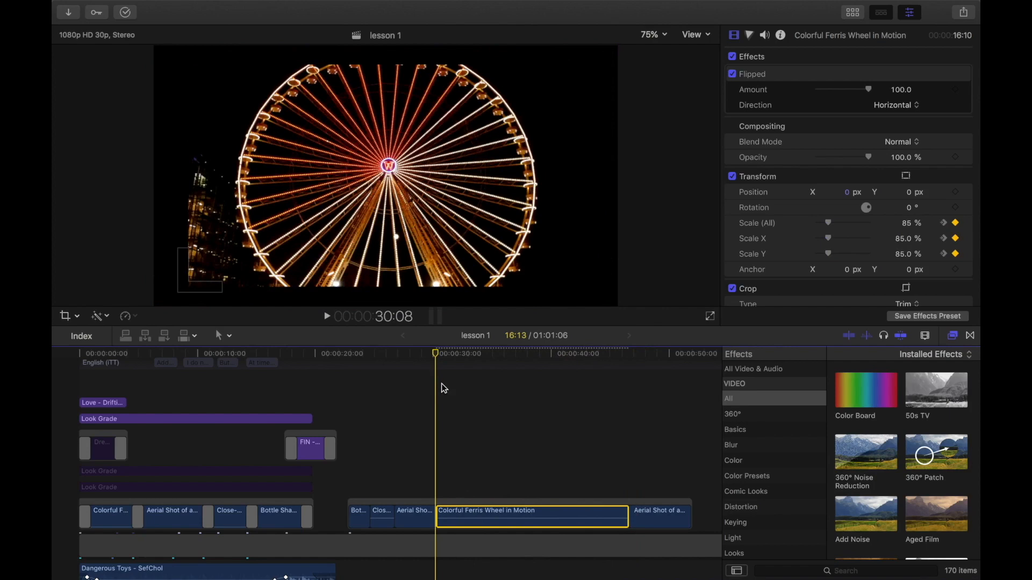
key(space)
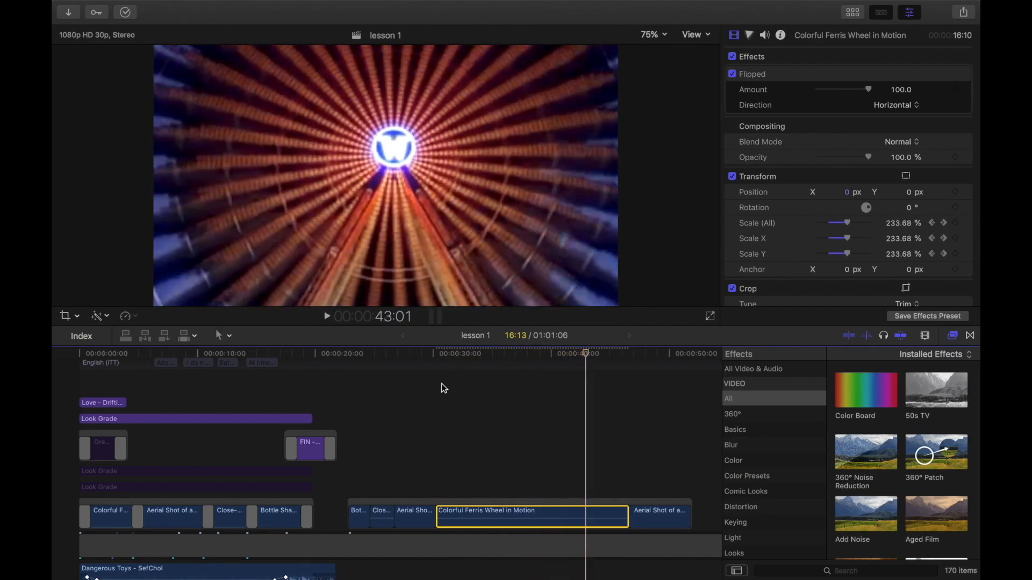
key(space)
click(436, 357)
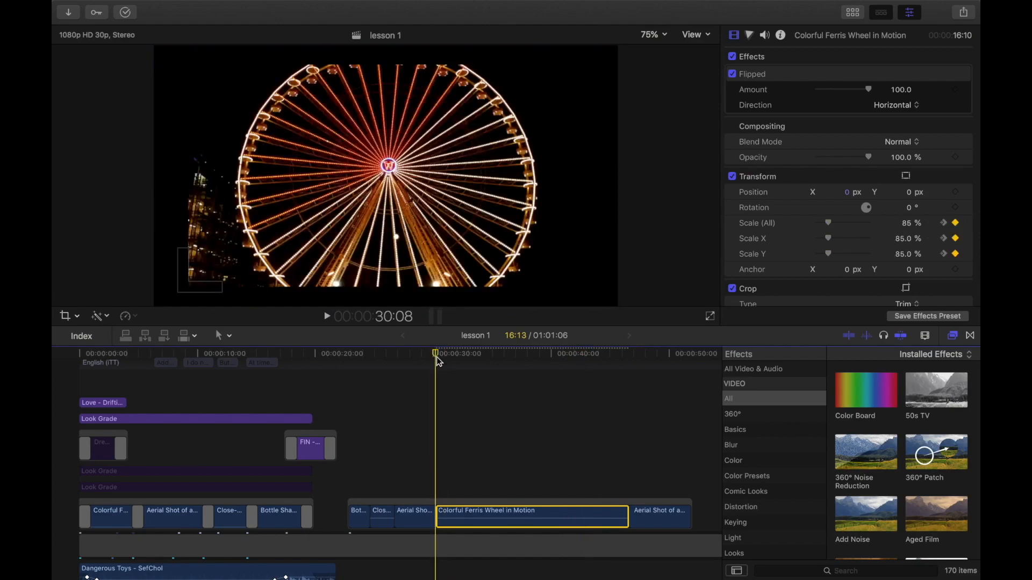
key(space)
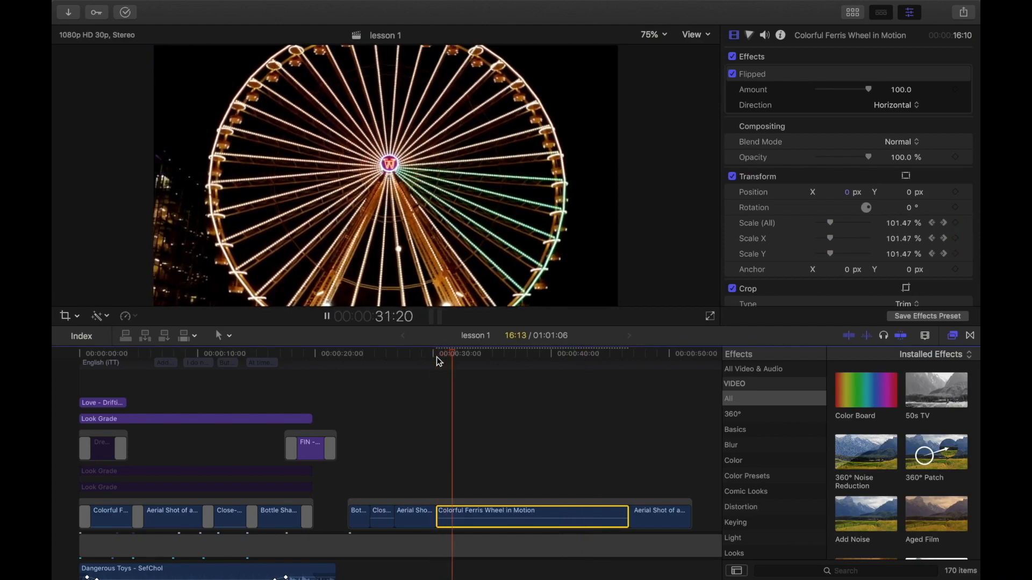
key(space)
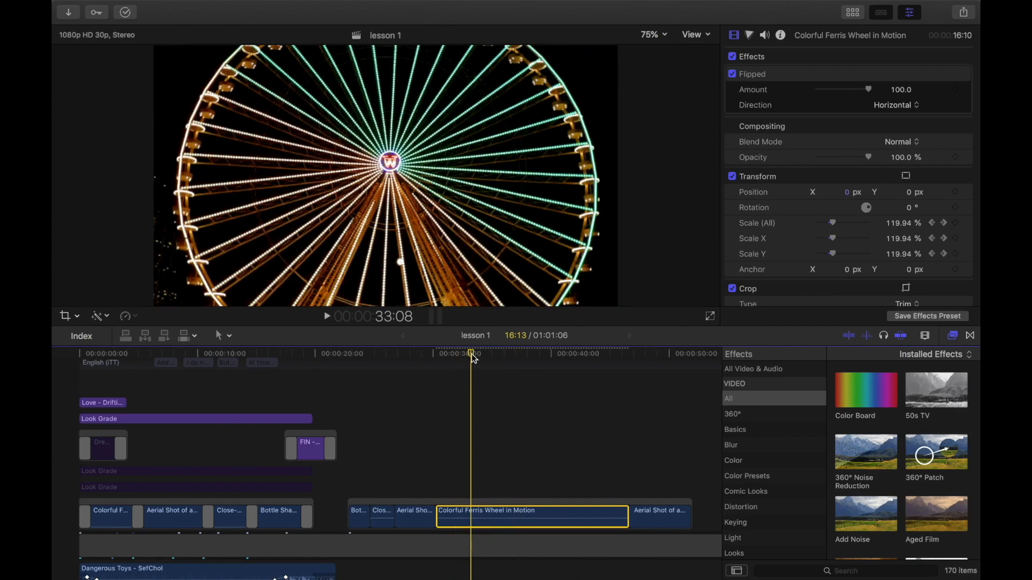
Step: Reset the Ferris wheel clip's Scale (All) and add a Rotation keyframe at 0° on its first frame
click(437, 357)
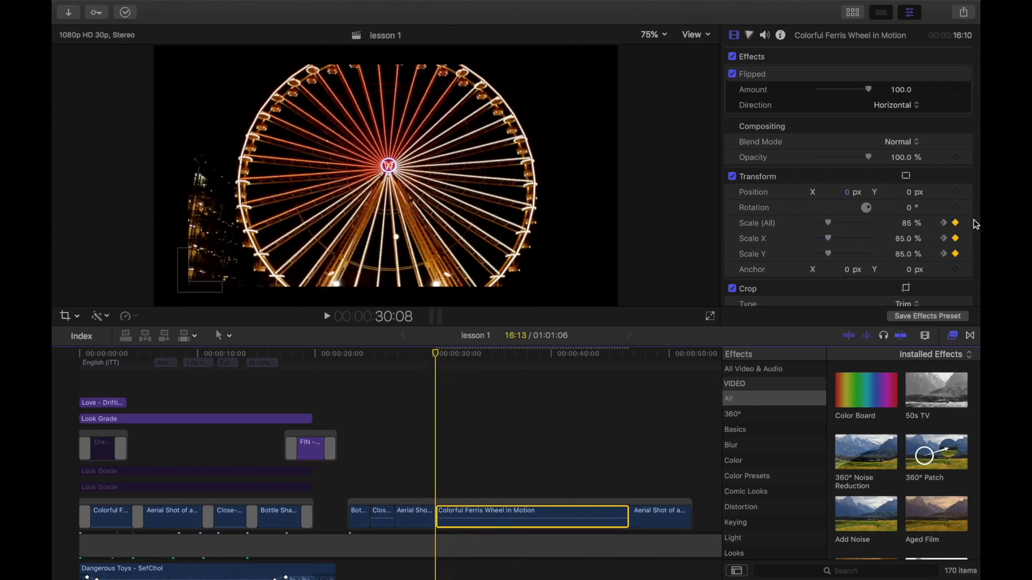
click(967, 225)
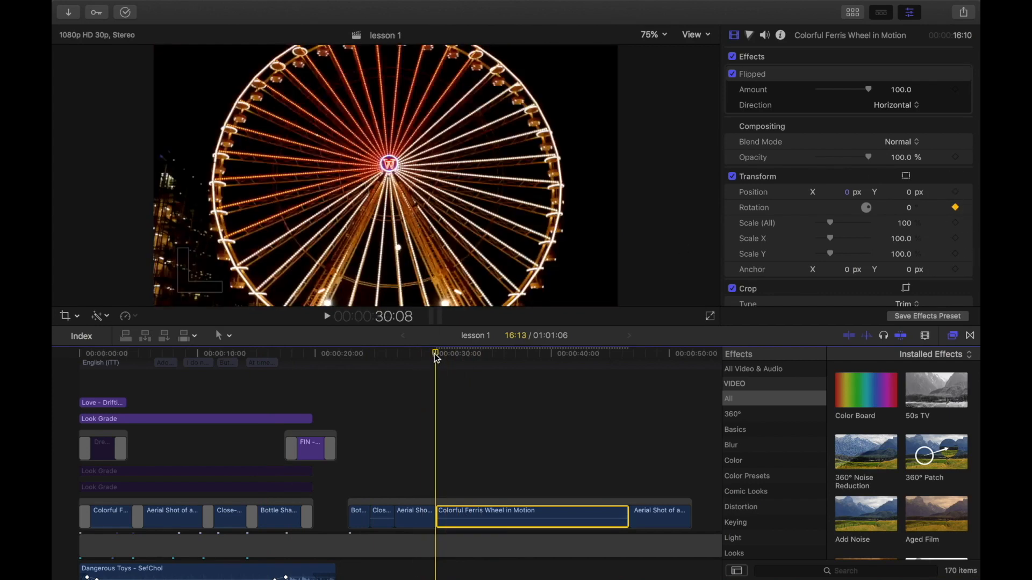
Step: Change the Rotation value on the last frame of the Ferris wheel clip to animate a rotation
drag(435, 355, 627, 371)
key(Left)
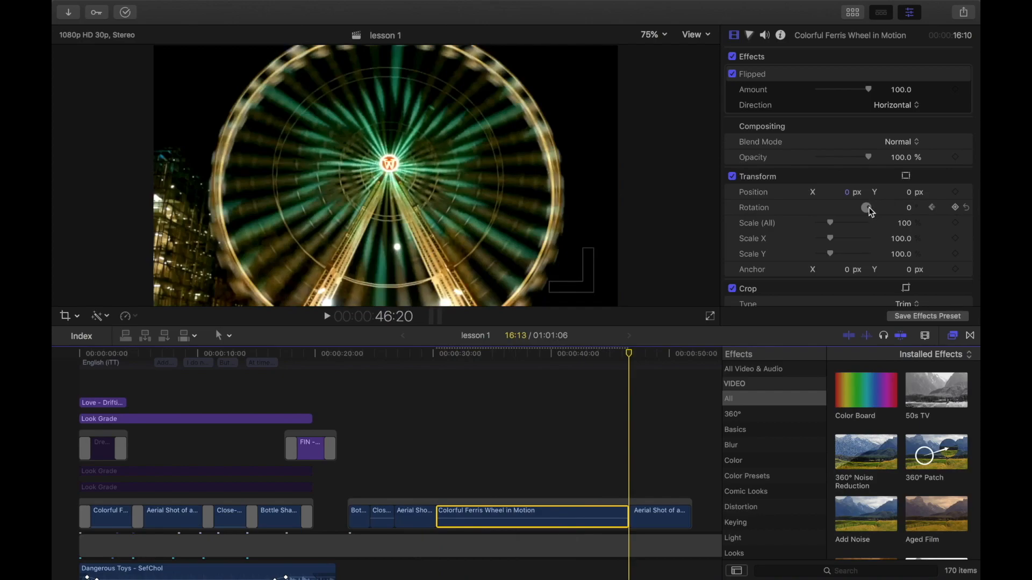
drag(871, 212, 875, 215)
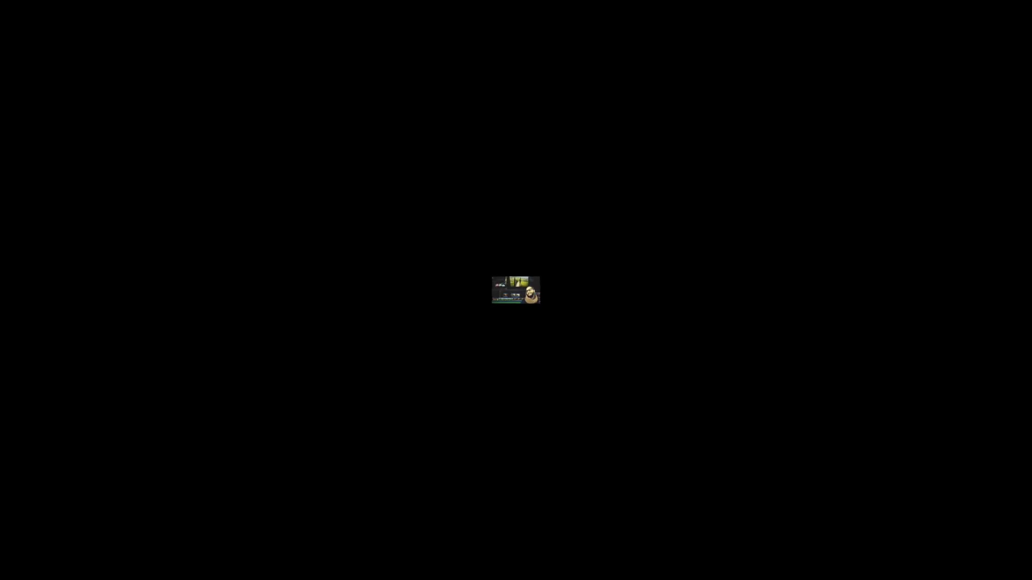